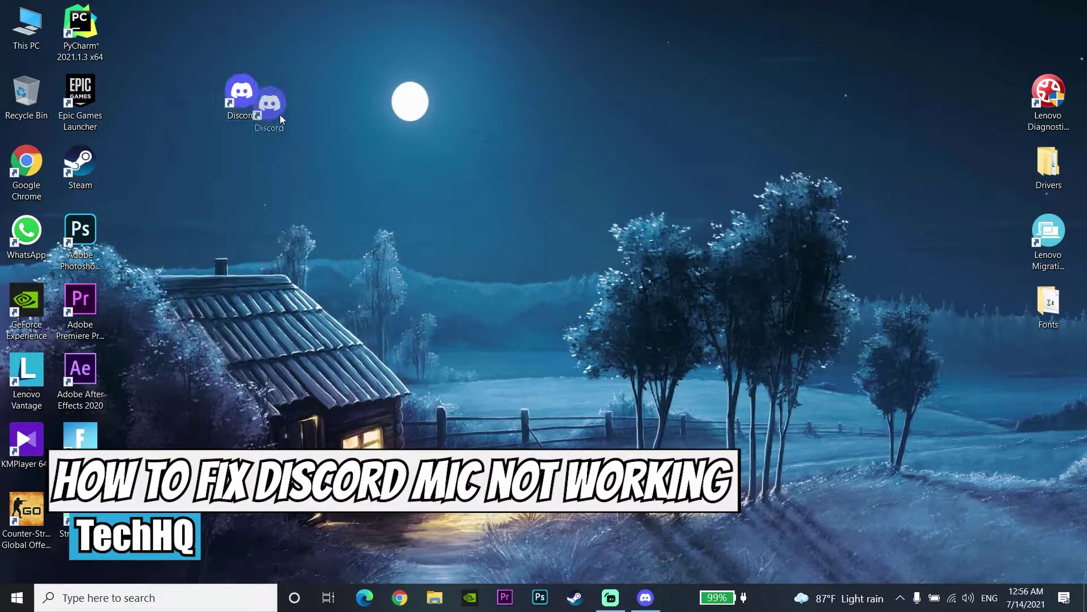
# Step: Move the Discord desktop shortcut to a new spot below the moon and deselect it
pyautogui.moveTo(321, 162); pyautogui.dragTo(321, 170)
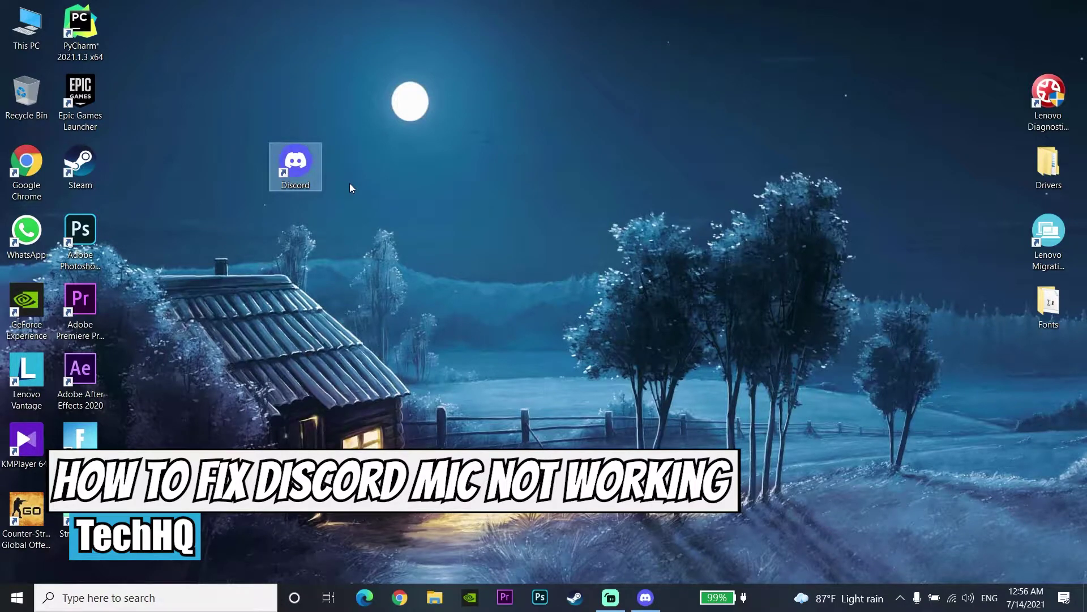
pyautogui.click(350, 188)
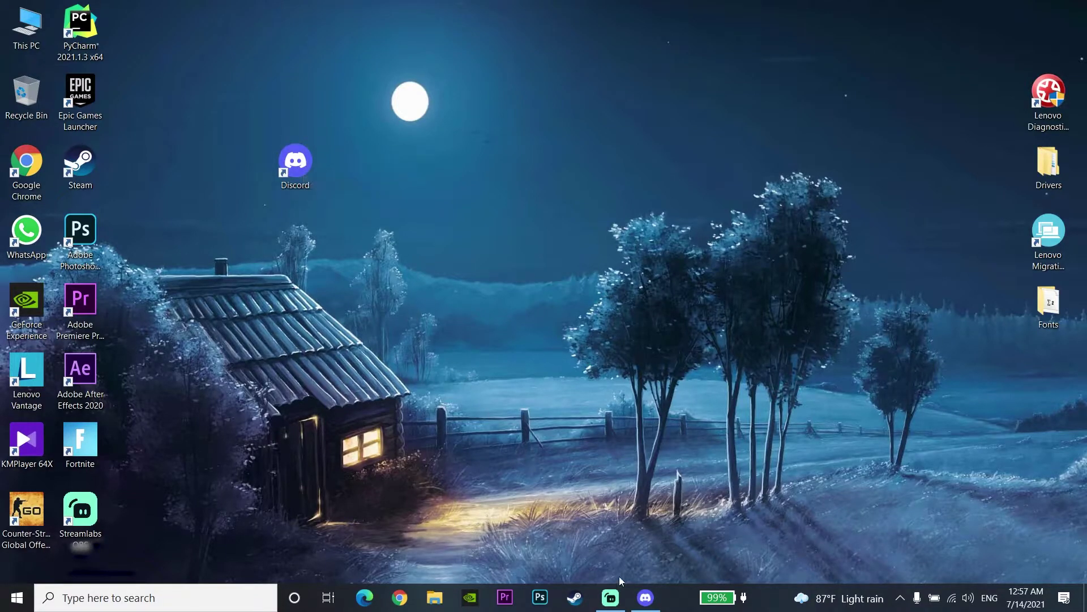
# Step: Restore the Discord window from the taskbar and open User Settings on My Account
pyautogui.click(646, 598)
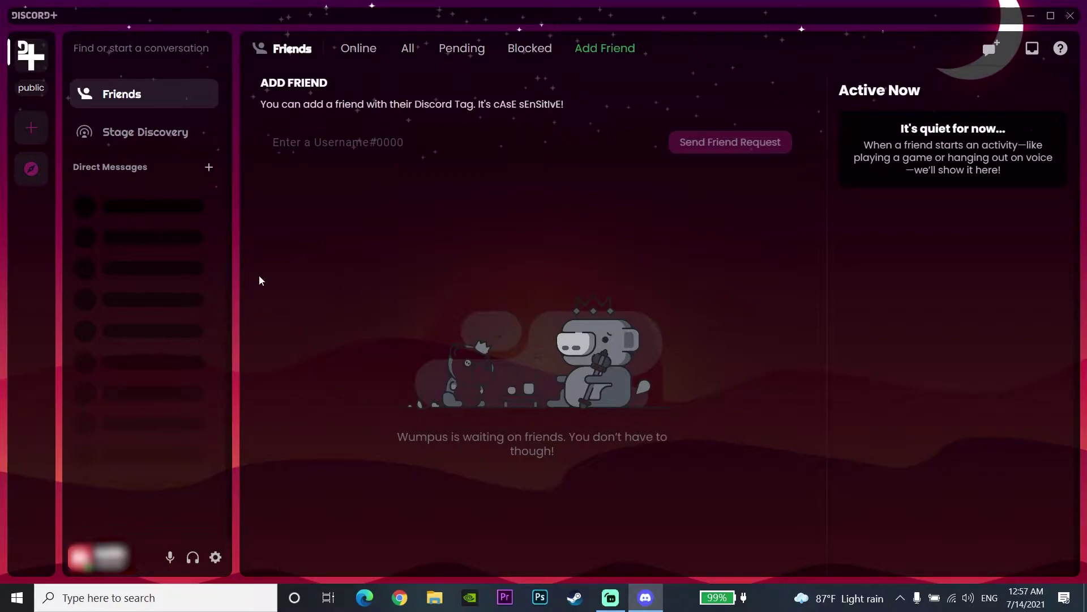
pyautogui.click(215, 558)
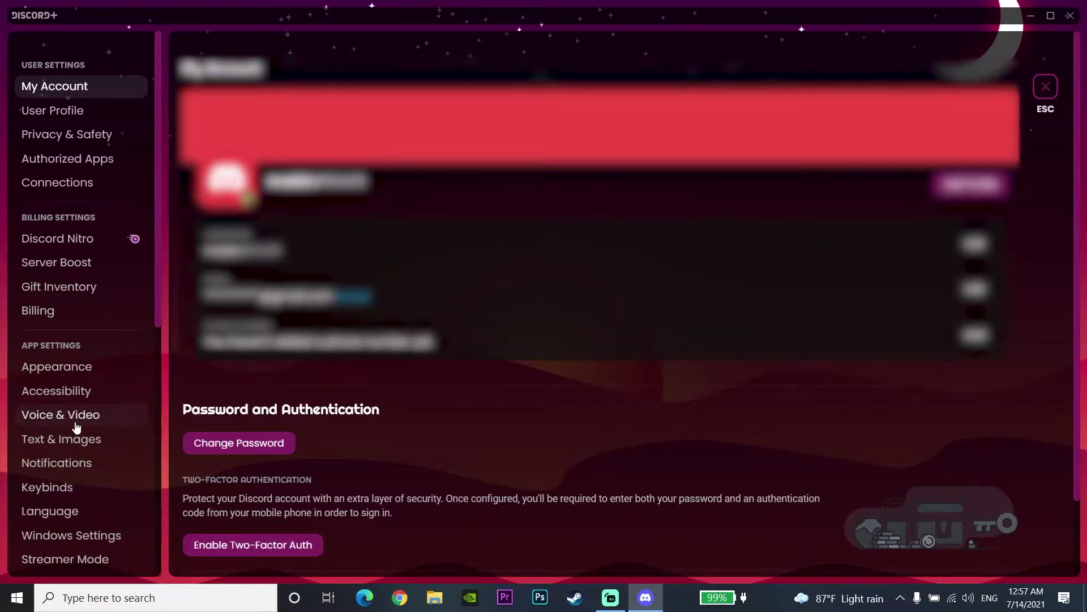
# Step: In Voice & Video, try Microphone Array (Realtek(R) Audio) as input device, then revert to Default
pyautogui.click(74, 422)
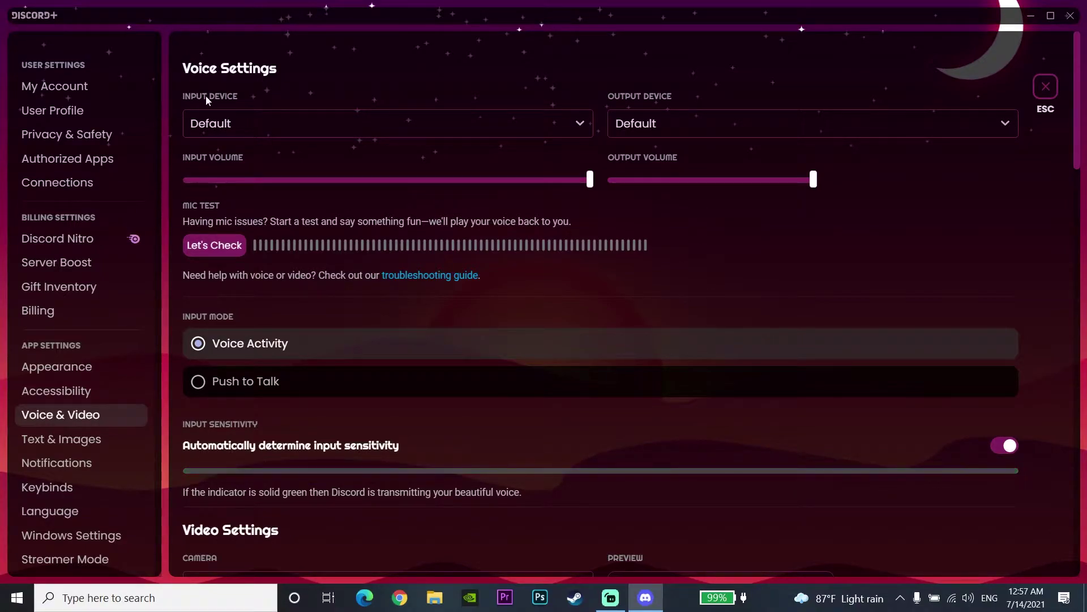
pyautogui.click(240, 123)
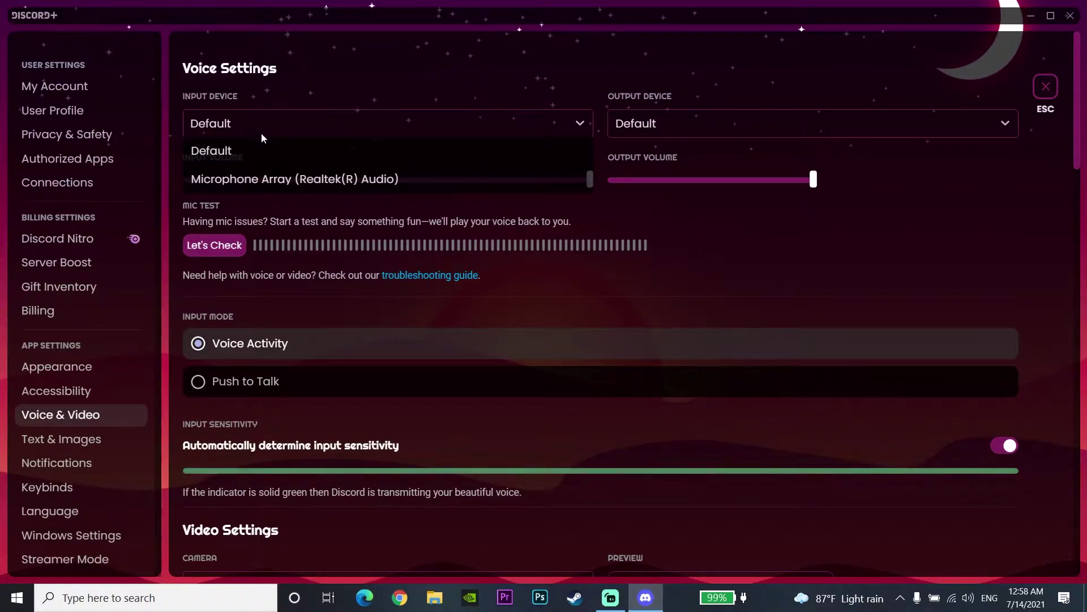
pyautogui.click(271, 165)
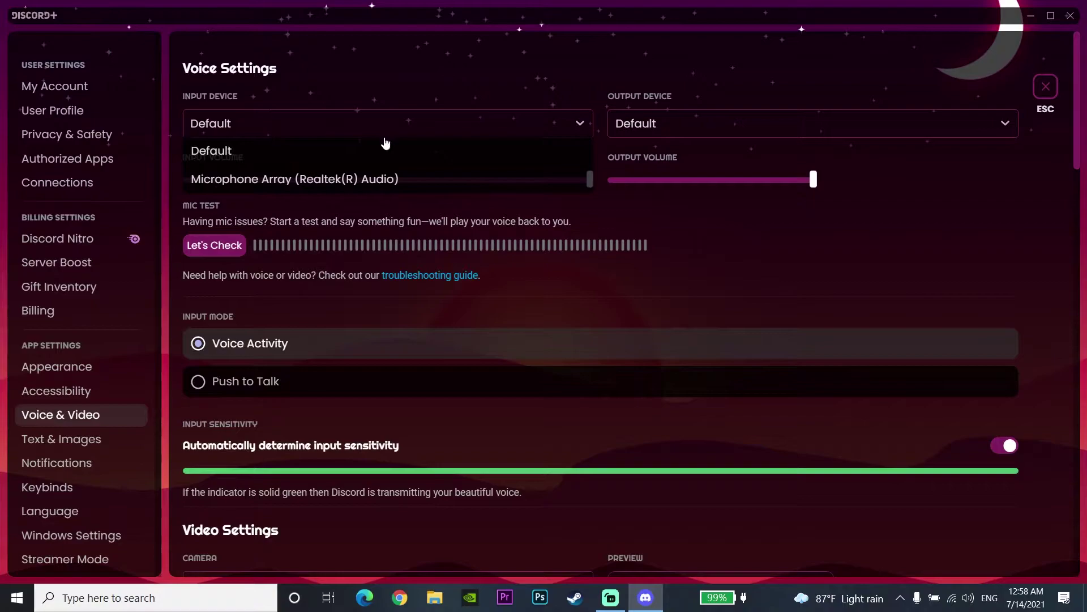
pyautogui.click(287, 181)
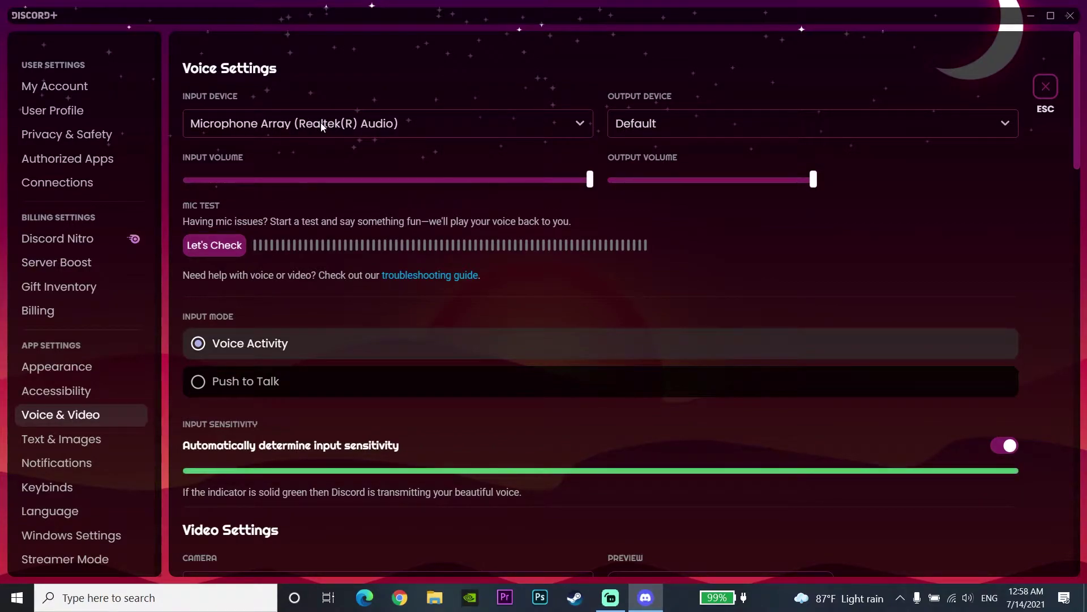
pyautogui.click(495, 131)
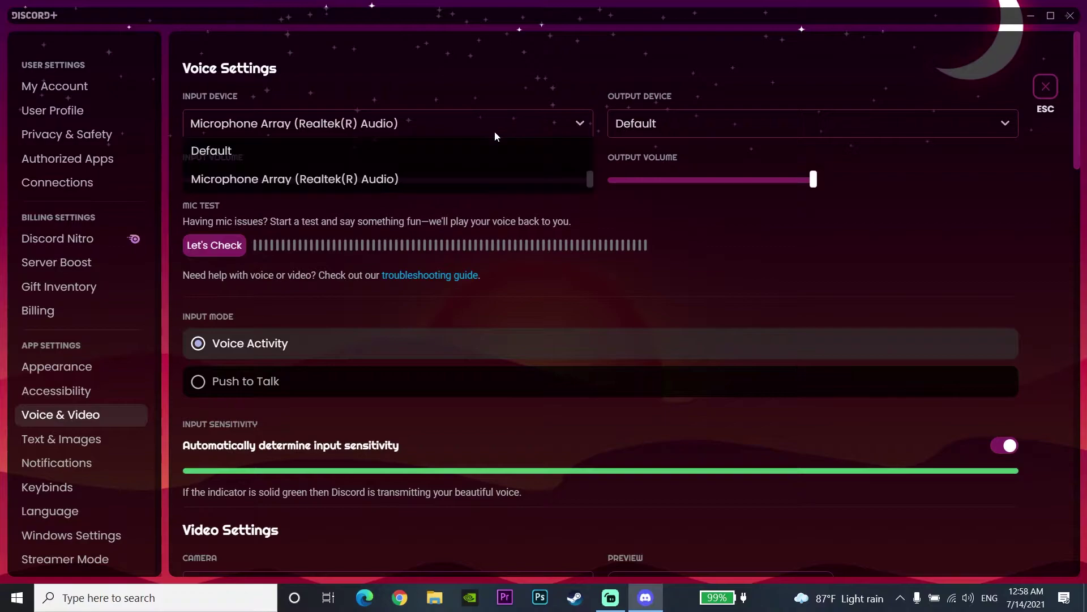
pyautogui.click(234, 157)
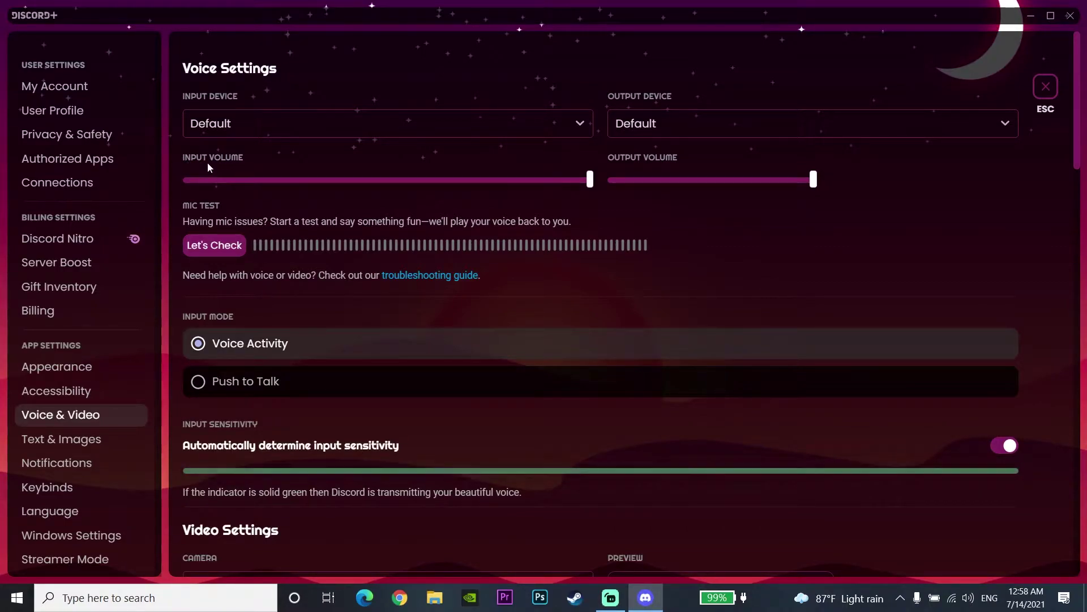
# Step: Lower the Input Volume slider briefly and return it to 100%
pyautogui.moveTo(589, 180)
pyautogui.mouseDown()
pyautogui.moveTo(563, 180)
pyautogui.moveTo(600, 178)
pyautogui.mouseUp()
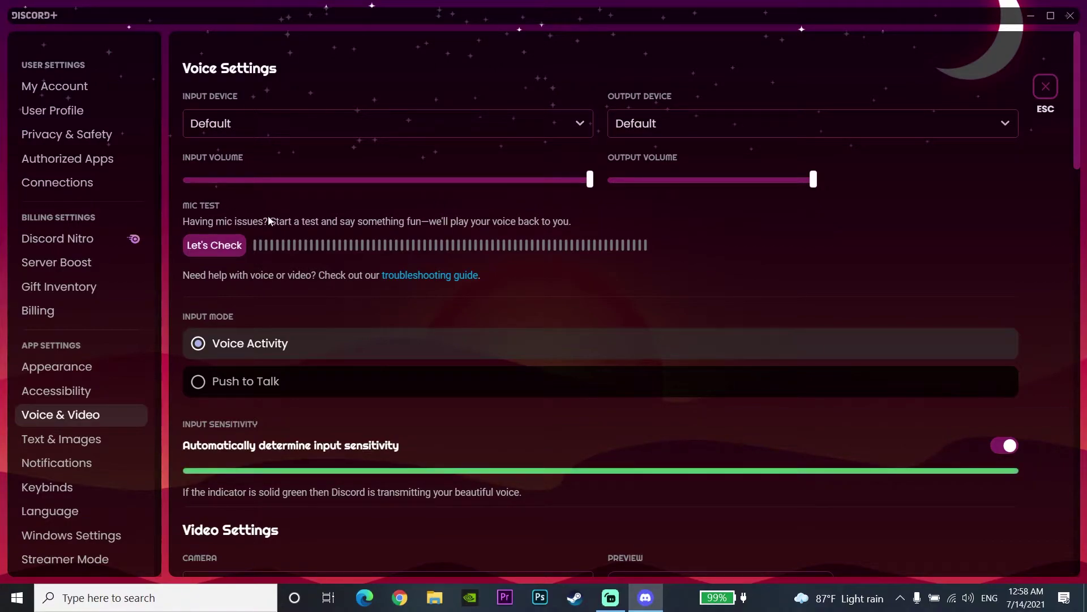
pyautogui.scroll(-1, 286, 385)
pyautogui.scroll(-2, 286, 385)
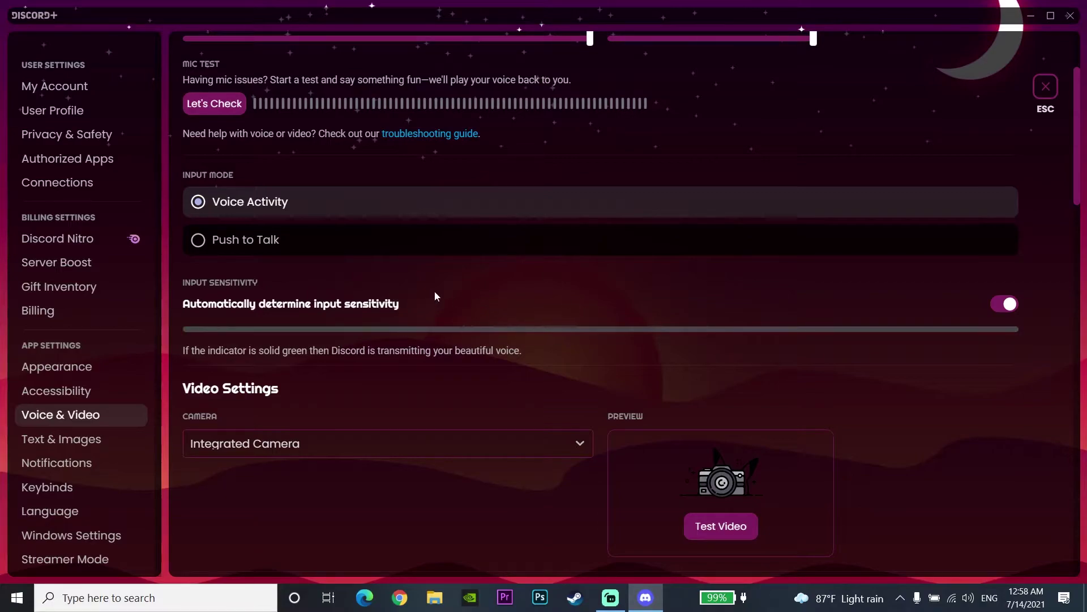
# Step: Toggle automatic input sensitivity off and back on, then minimize Discord
pyautogui.click(1013, 304)
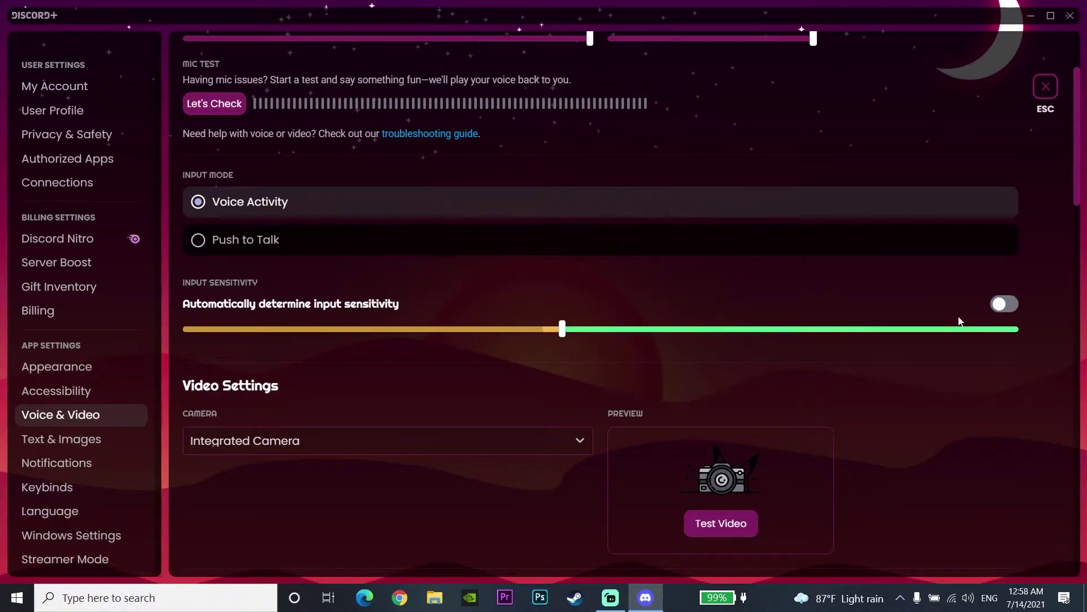
pyautogui.click(1001, 304)
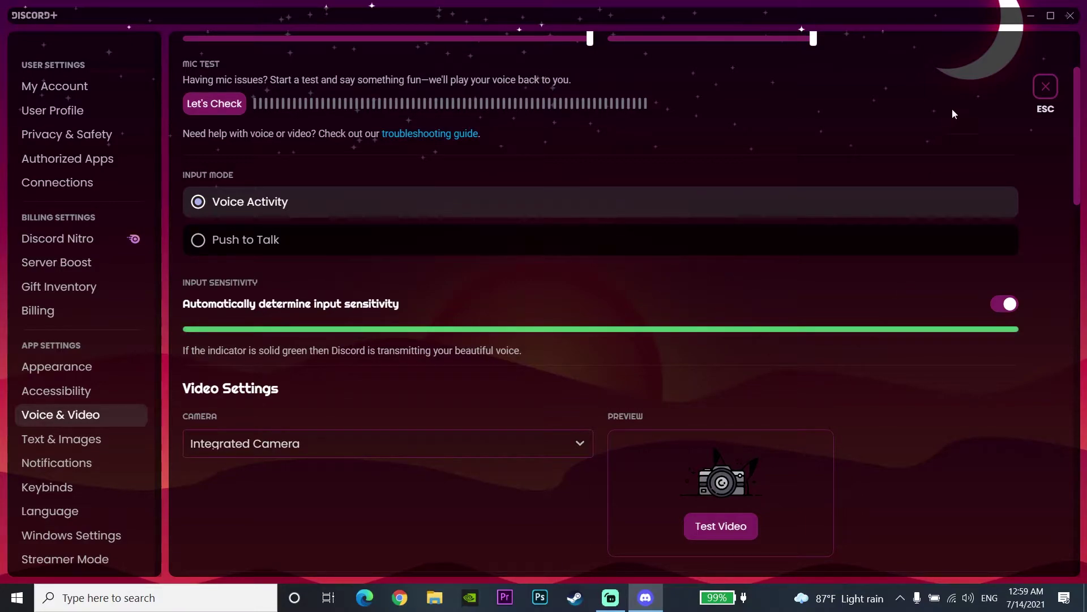
pyautogui.click(1031, 16)
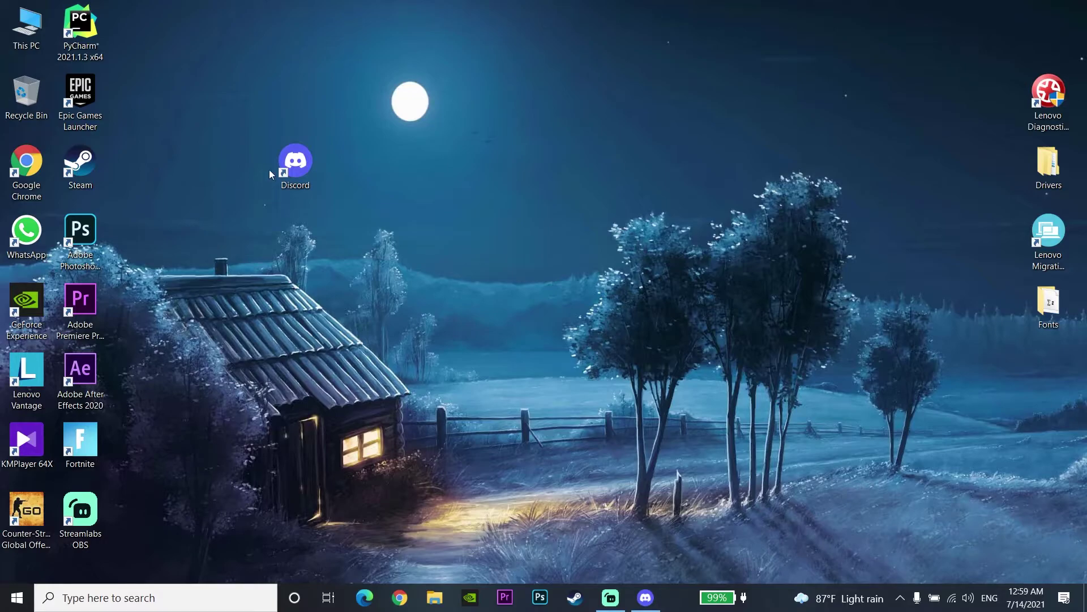
# Step: Restore Discord from the taskbar back to its Voice & Video settings
pyautogui.click(638, 598)
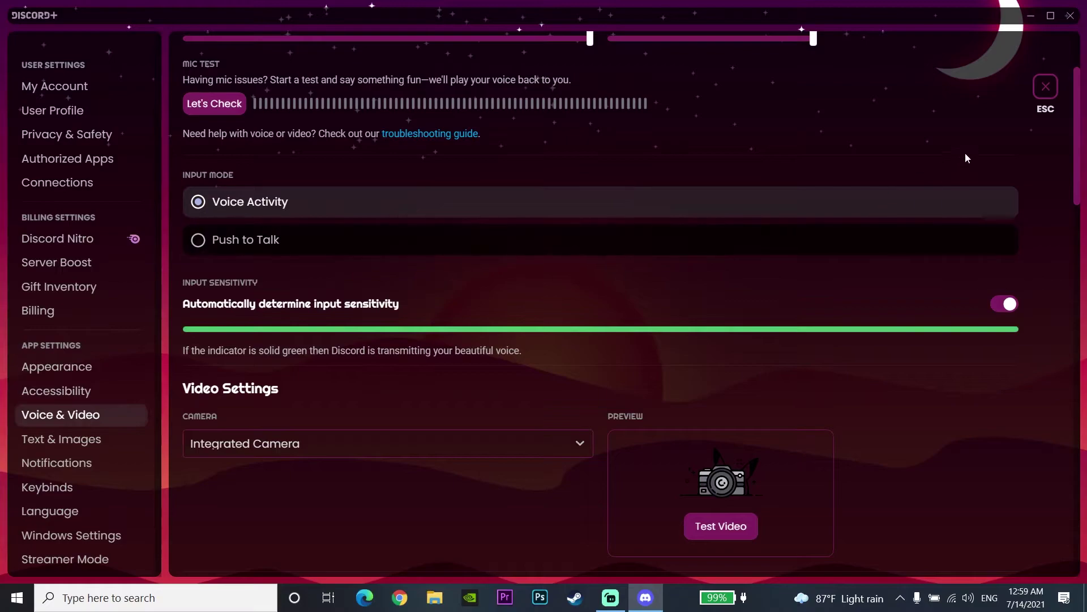
# Step: Start a Reset Voice Settings, cancel it, and close Discord
pyautogui.scroll(-15, 906, 351)
pyautogui.scroll(-1, 903, 375)
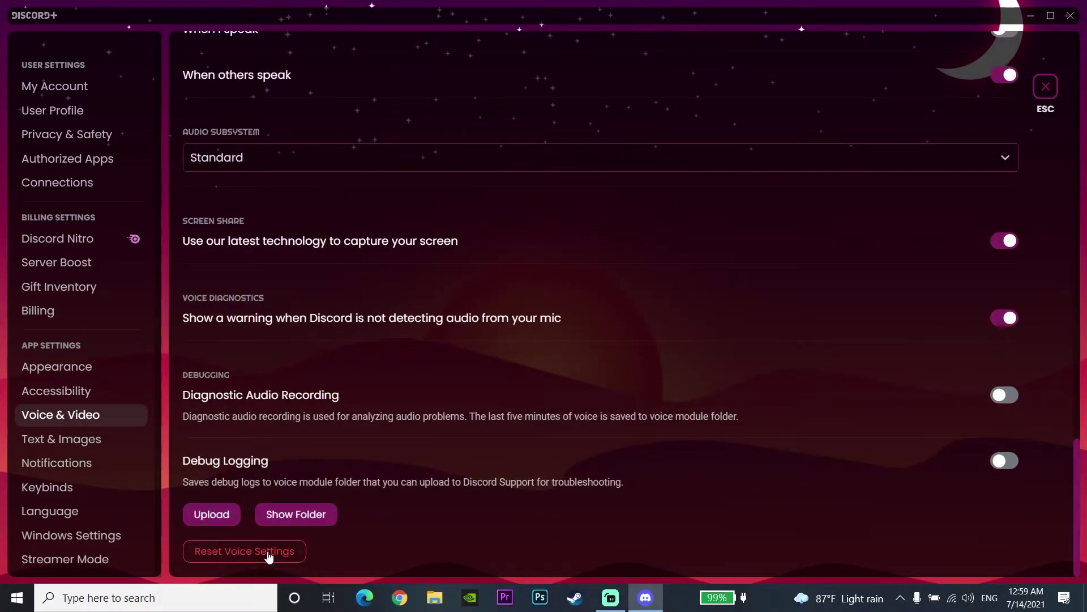
pyautogui.click(210, 551)
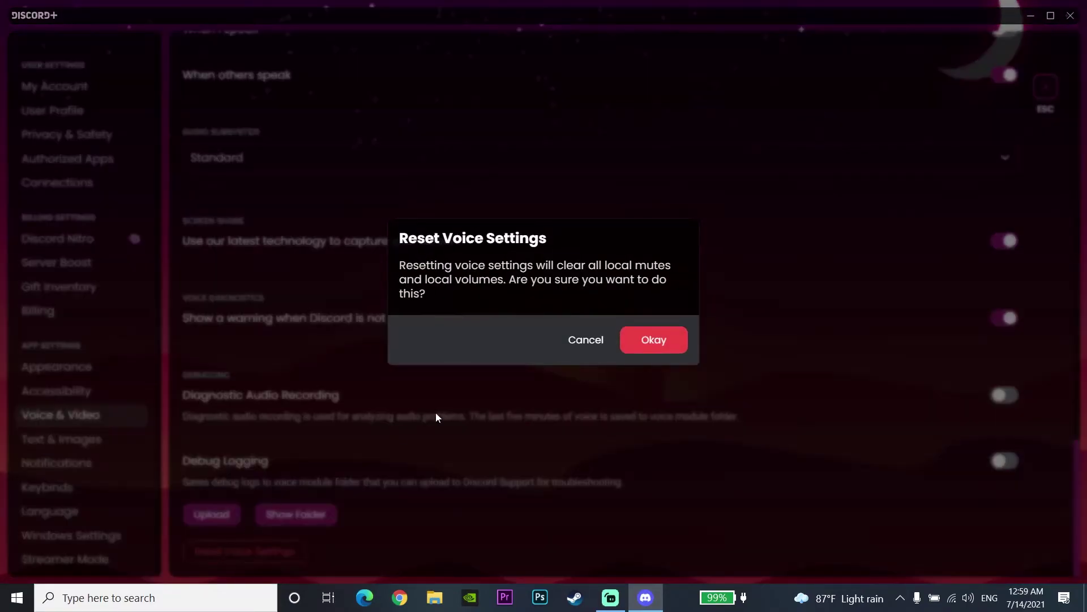
pyautogui.click(585, 341)
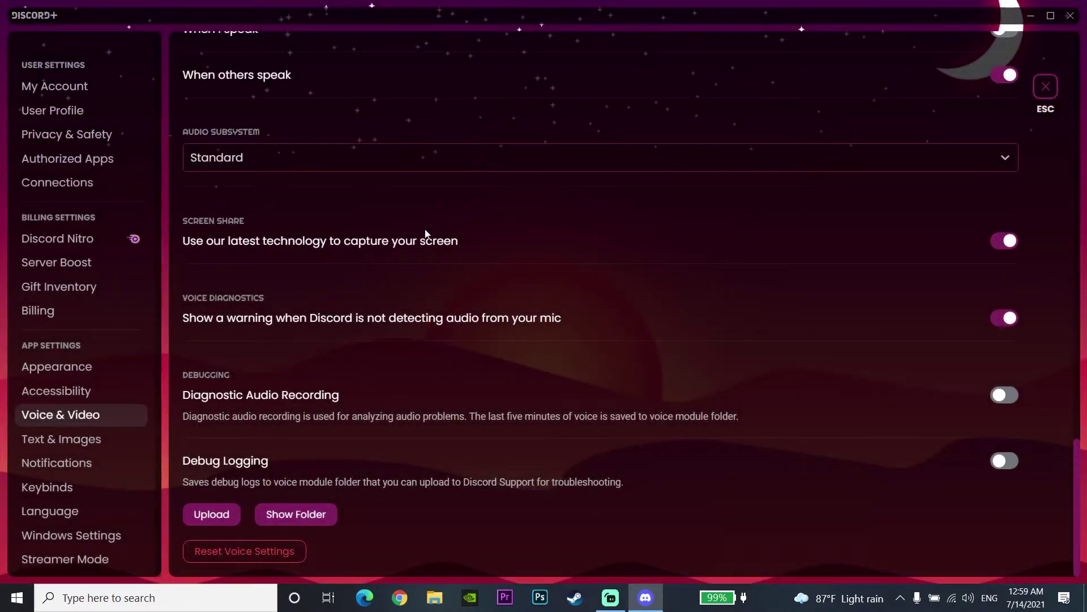
pyautogui.click(1071, 15)
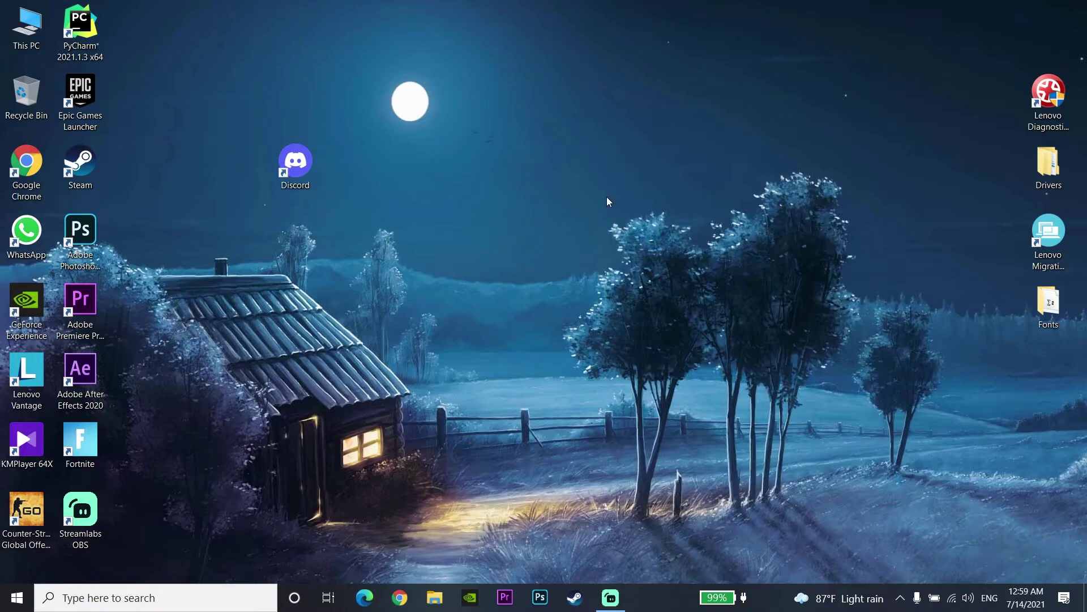
# Step: Search from the taskbar (typing 'Streamlabs OBS') and open Windows Settings
pyautogui.click(67, 601)
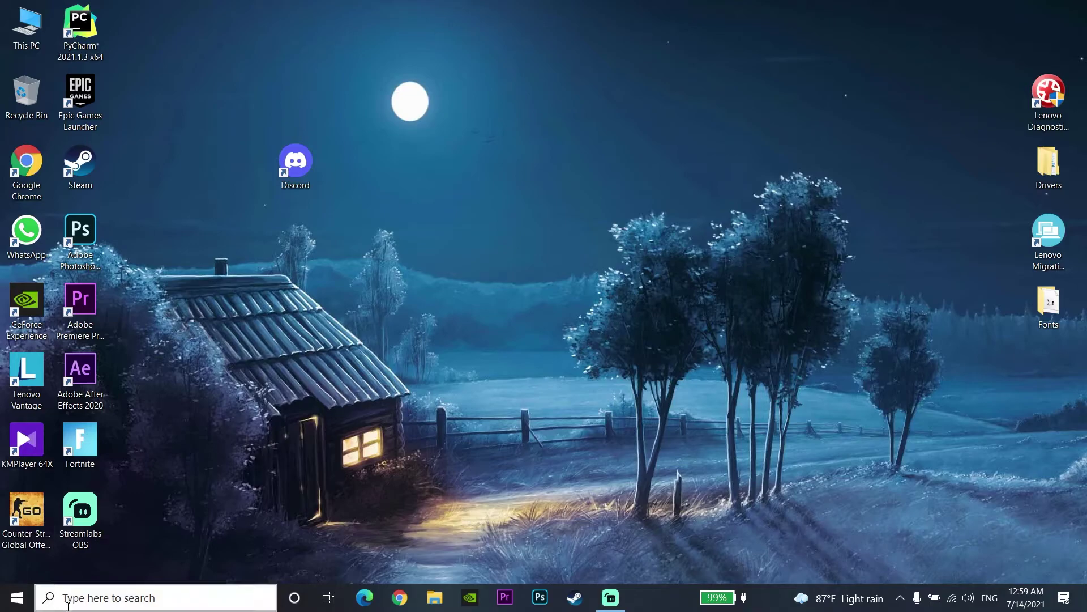
pyautogui.write('Streamlabs OBS')
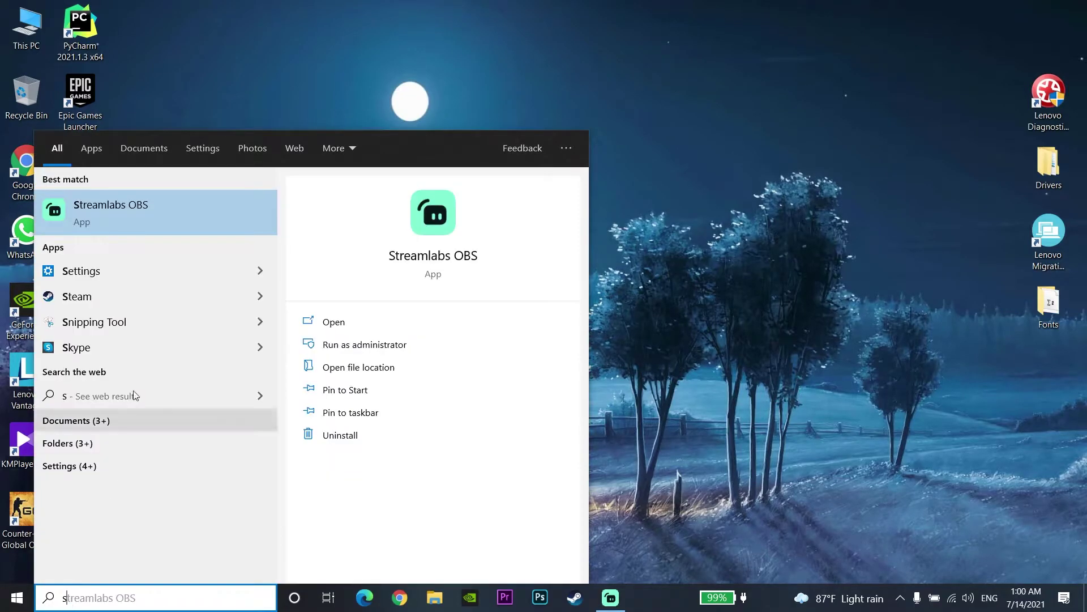
pyautogui.click(97, 263)
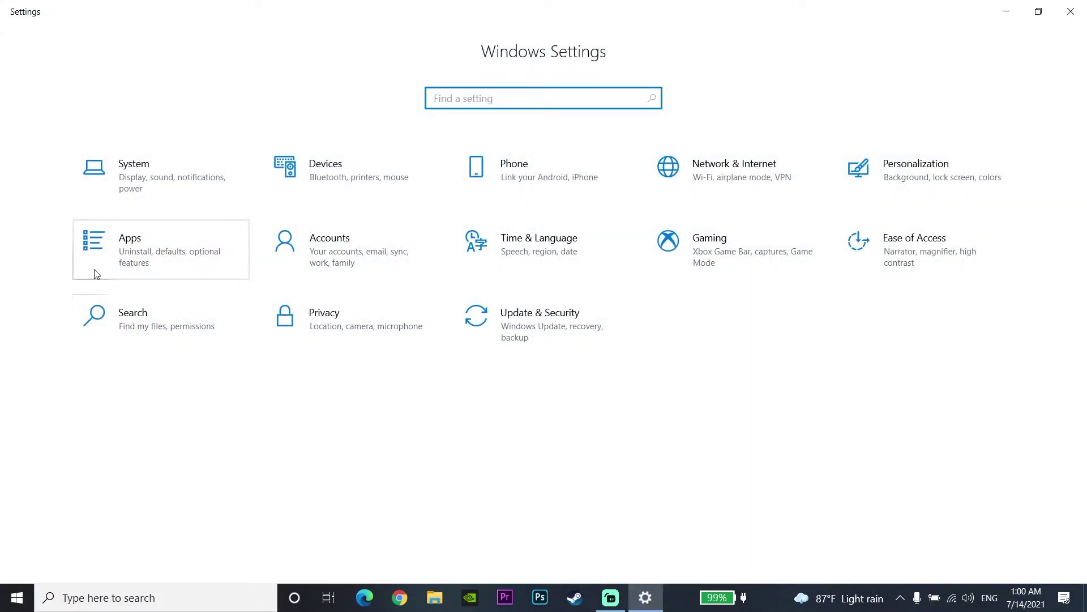
# Step: In Privacy > Microphone, switch app microphone access off and back on
pyautogui.click(321, 322)
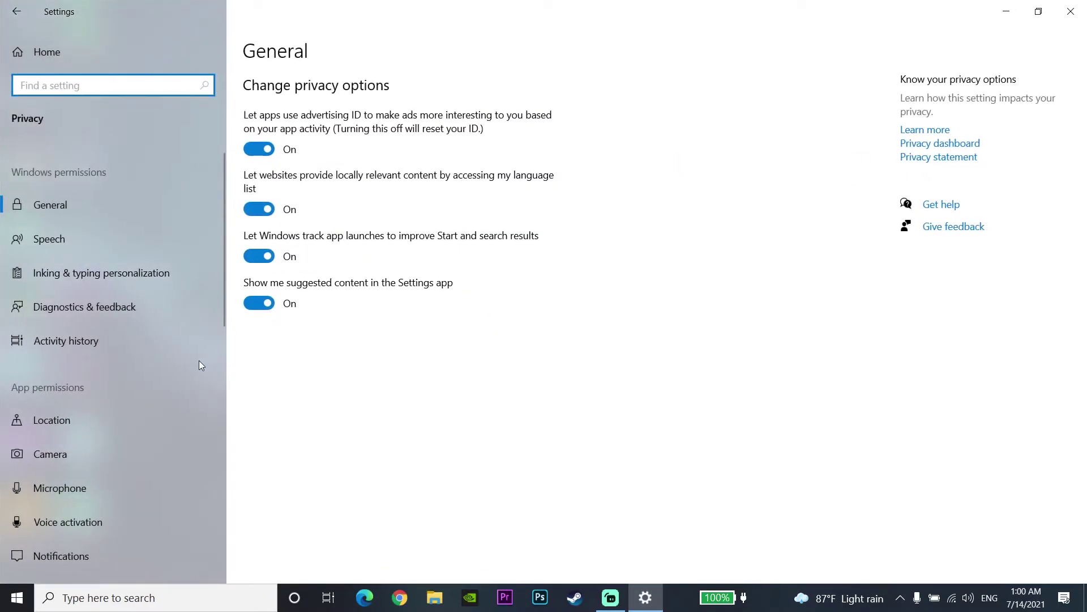
pyautogui.click(67, 491)
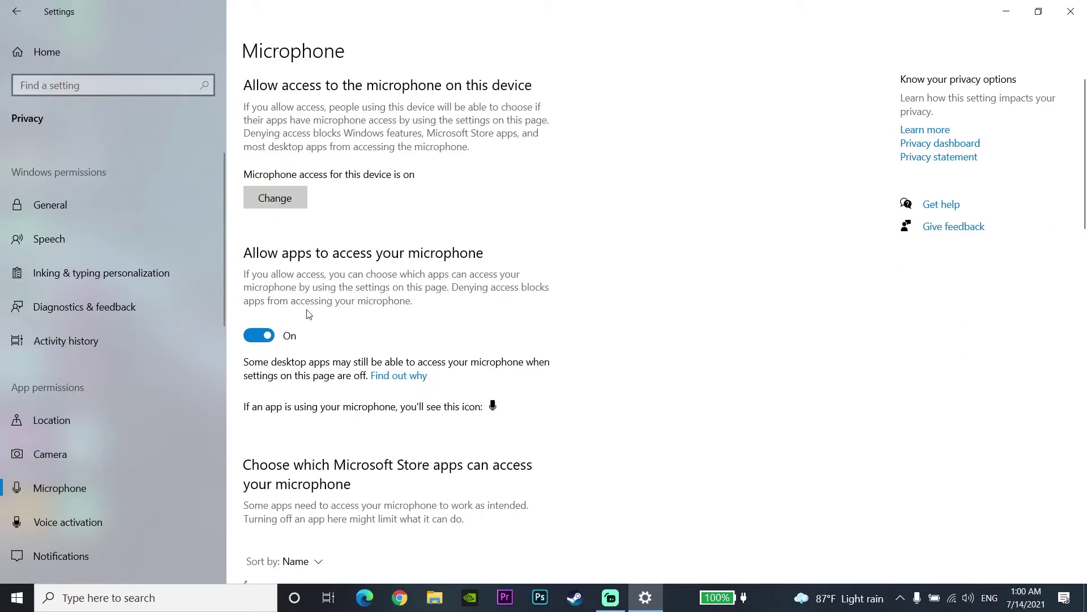
pyautogui.click(262, 337)
pyautogui.click(262, 336)
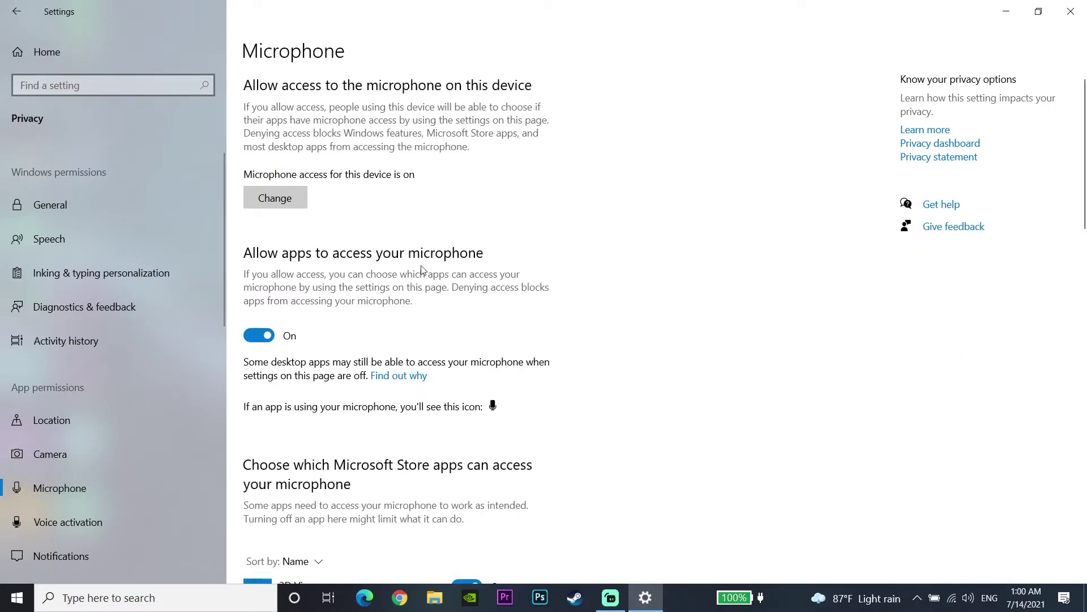
# Step: Switch desktop apps' microphone access off and back on, then close Settings
pyautogui.scroll(-1, 459, 327)
pyautogui.scroll(-15, 459, 326)
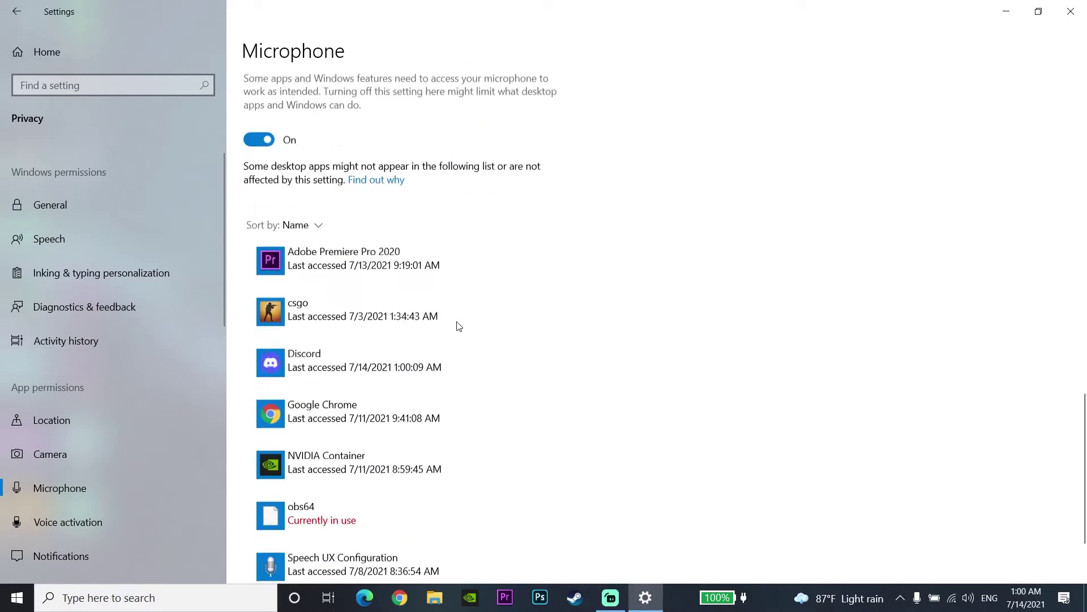
pyautogui.scroll(4, 401, 238)
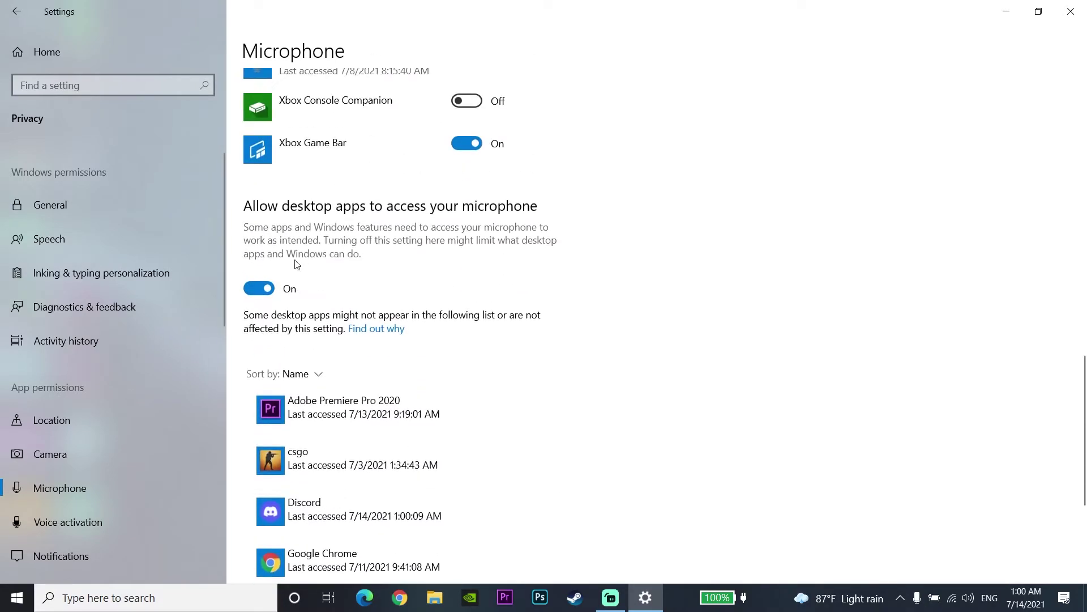
pyautogui.click(259, 295)
pyautogui.click(259, 290)
pyautogui.click(1070, 12)
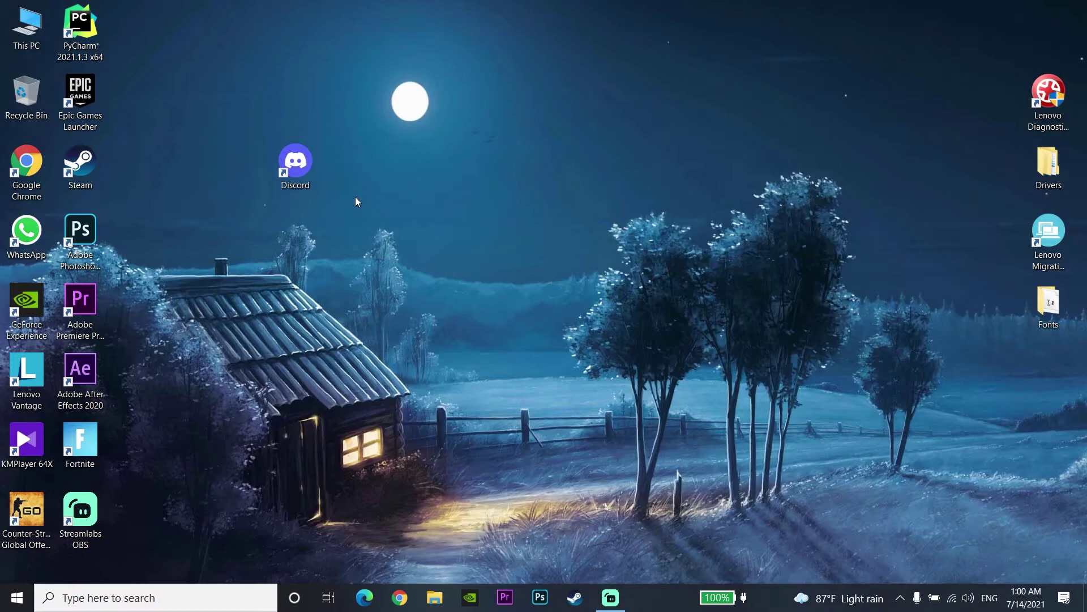
# Step: Drag the Discord shortcut right to sit just below the moon and deselect it
pyautogui.moveTo(299, 176); pyautogui.dragTo(395, 205)
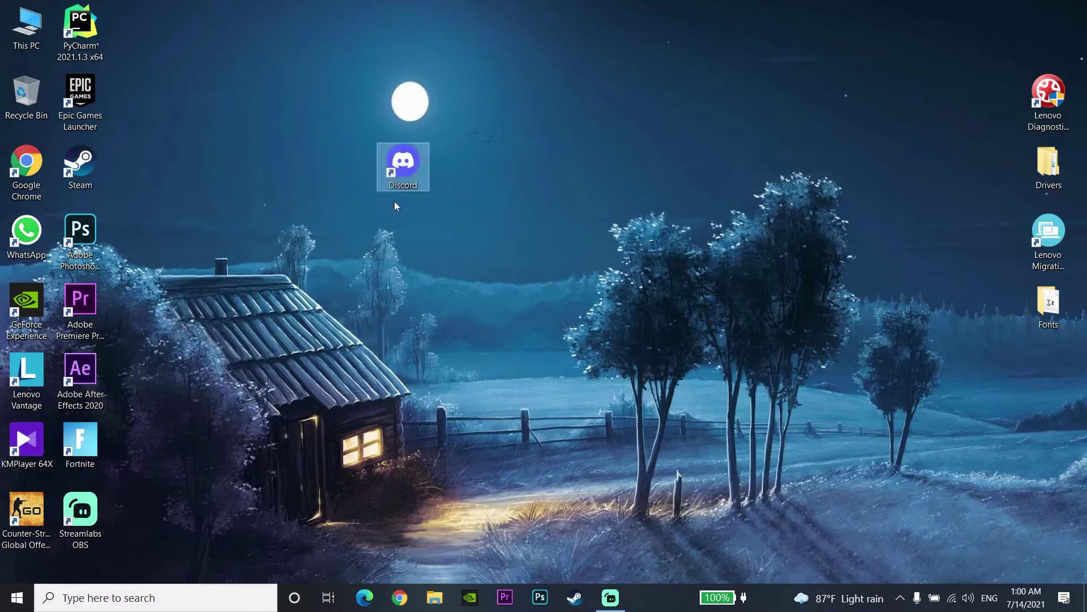
pyautogui.click(454, 227)
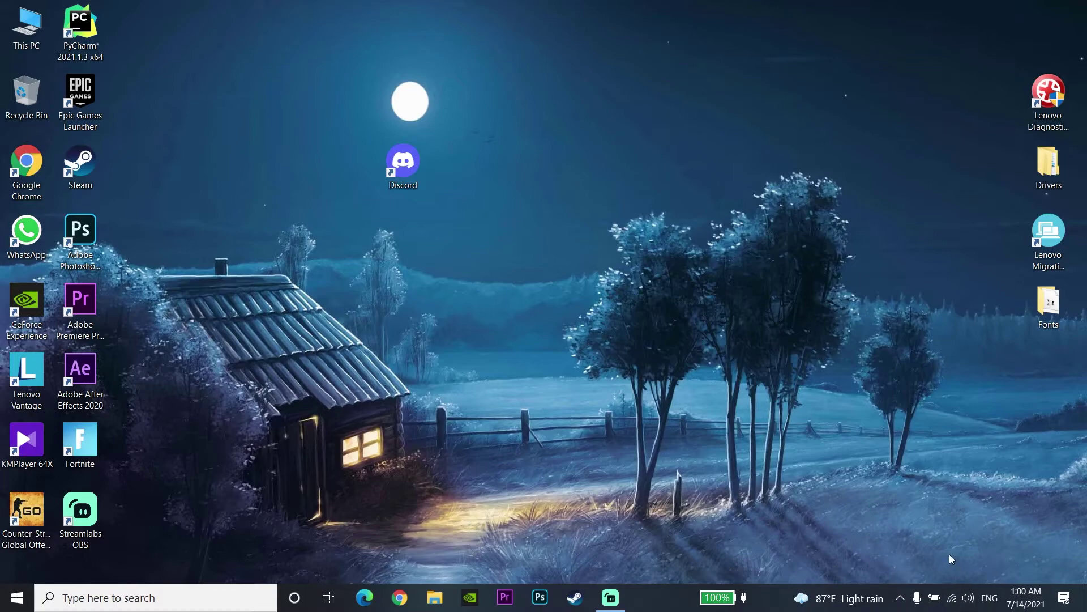
# Step: Open the Sound Control Panel's Recording tab via the tray's Sound settings
pyautogui.rightClick(968, 598)
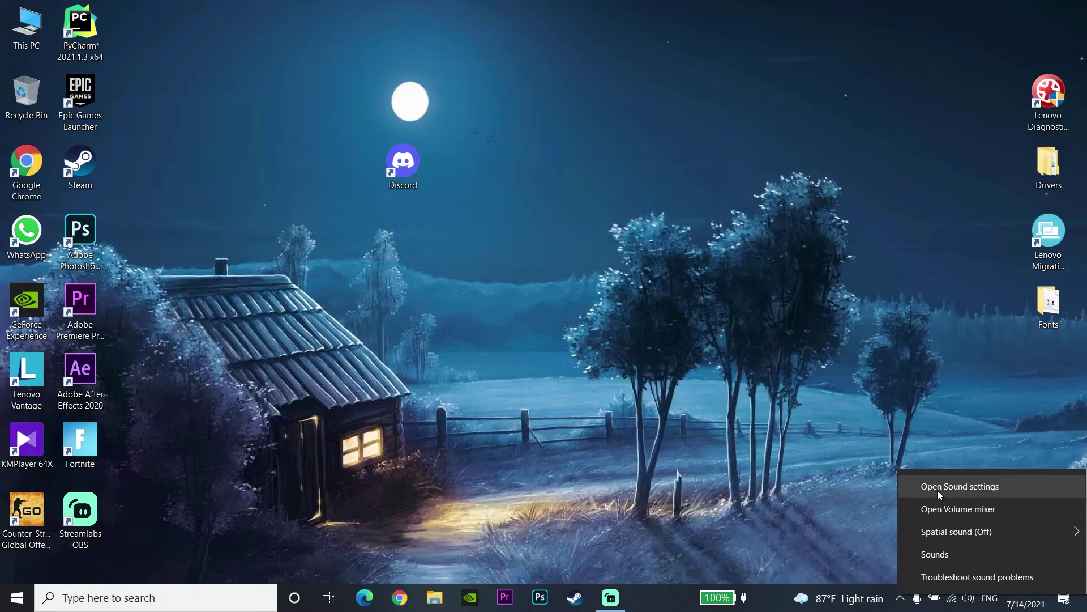
pyautogui.click(989, 488)
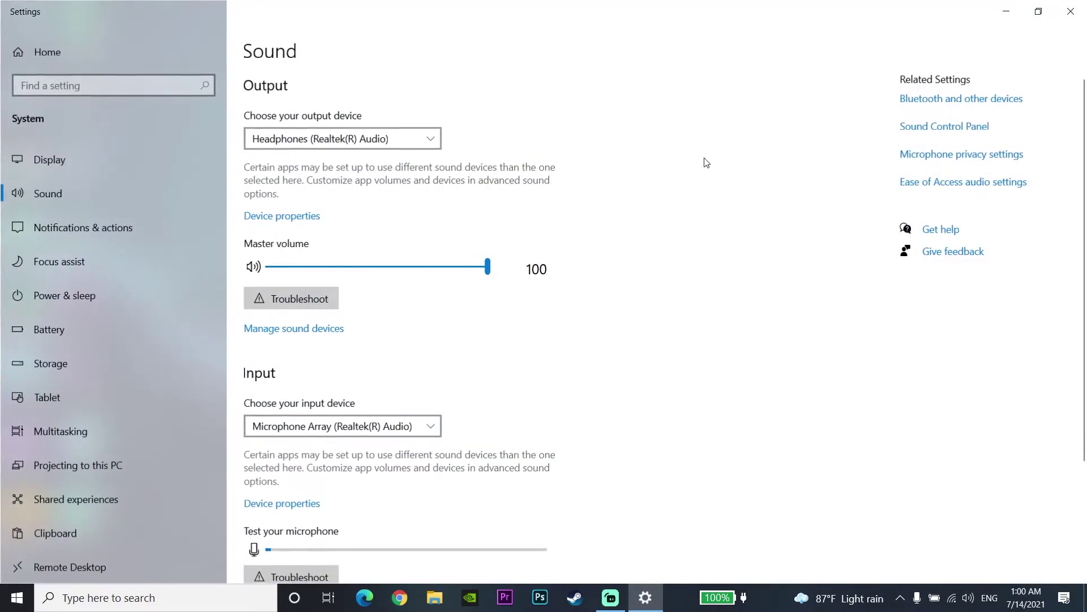
pyautogui.click(965, 131)
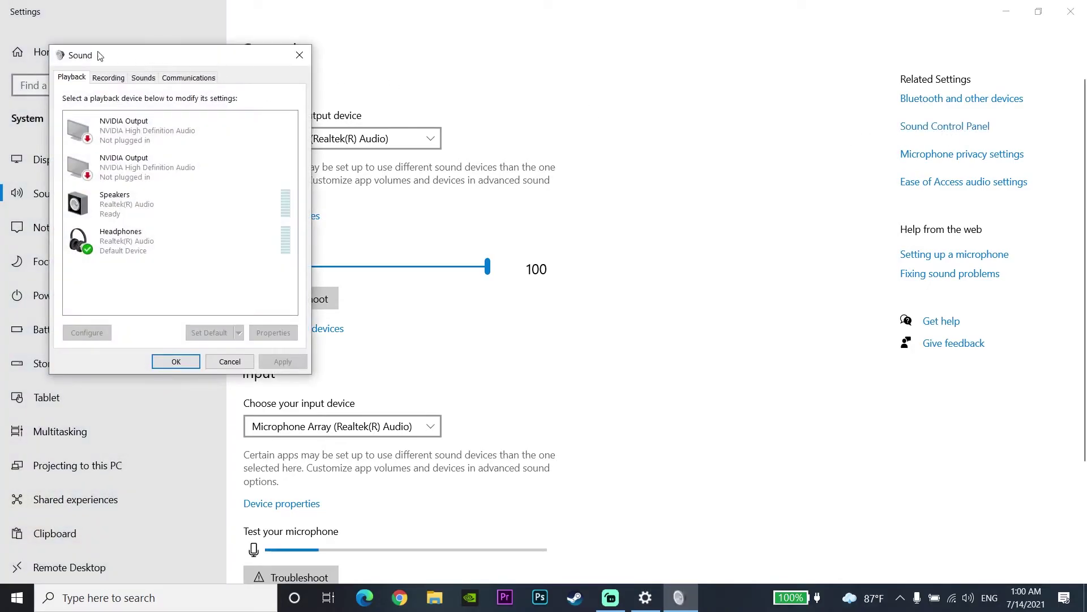
pyautogui.click(103, 79)
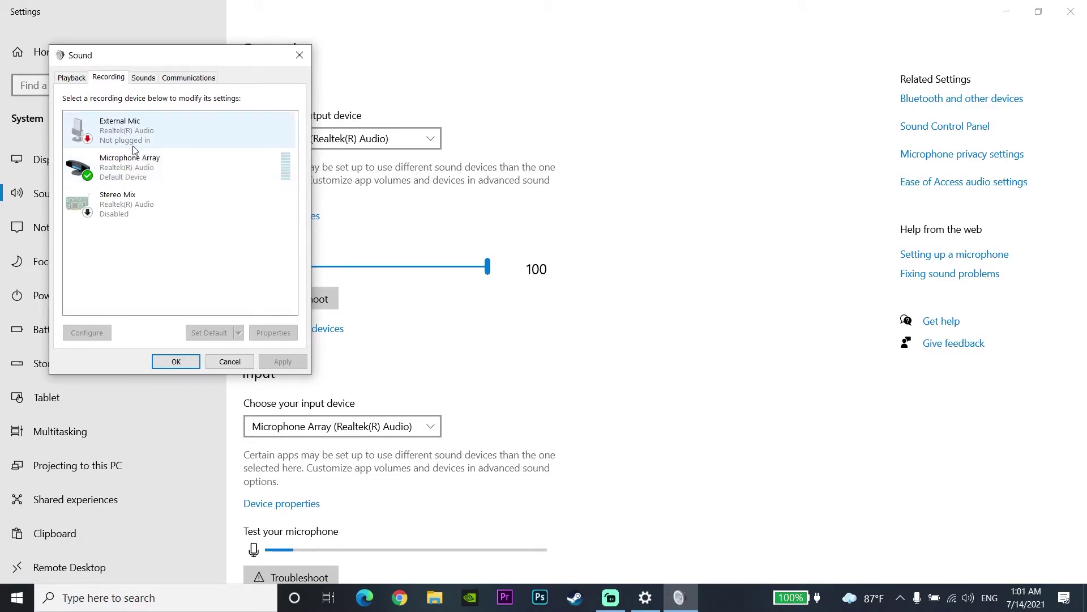
# Step: Disable exclusive application control for Microphone Array, apply it, then open Start's power options
pyautogui.doubleClick(117, 173)
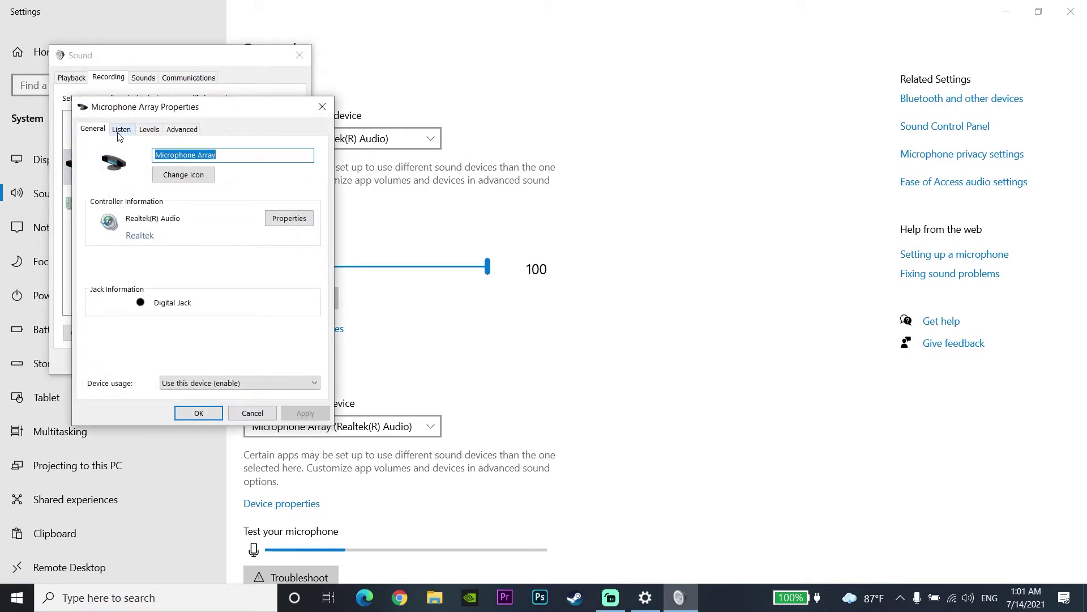
pyautogui.click(182, 131)
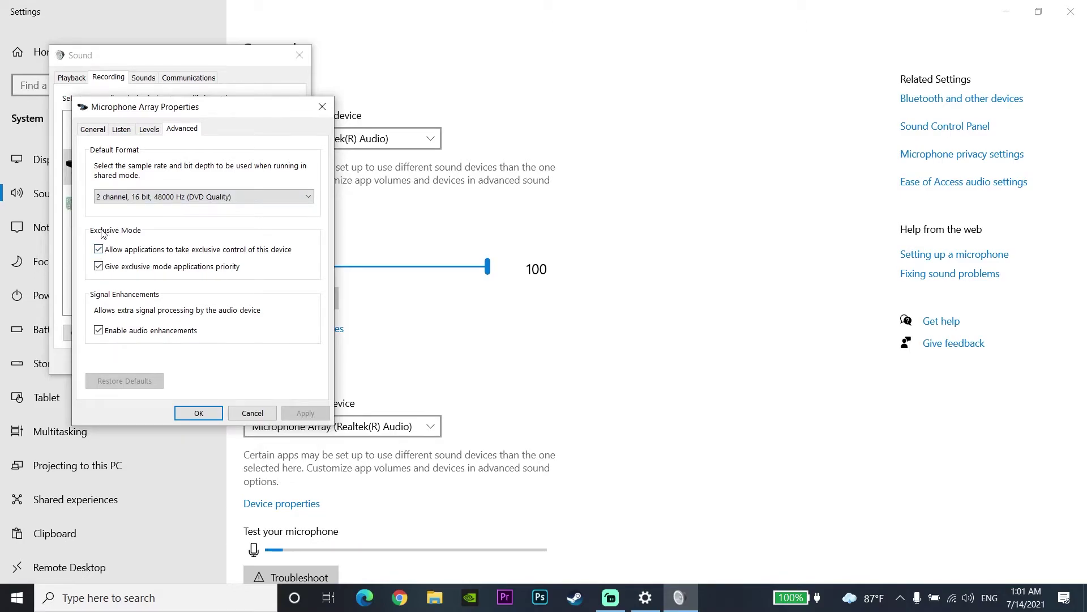
pyautogui.click(99, 250)
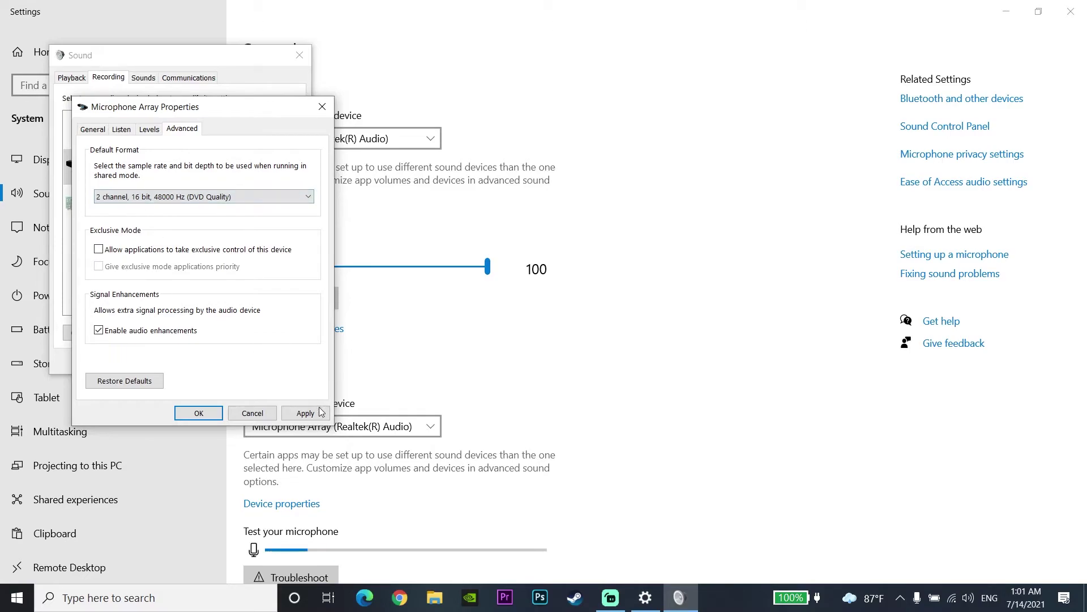
pyautogui.click(305, 415)
pyautogui.click(195, 415)
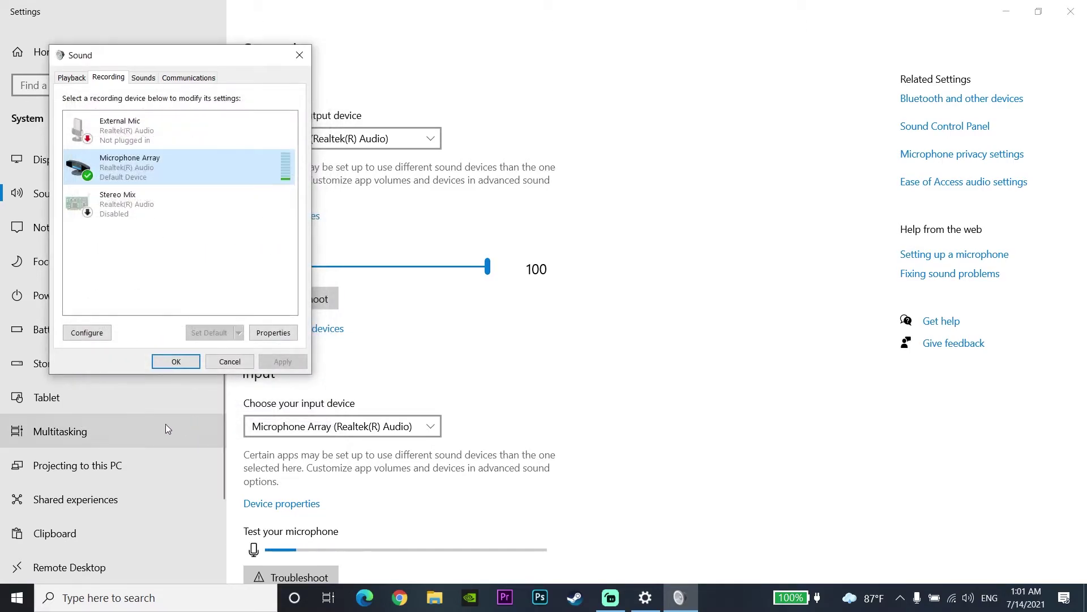
pyautogui.click(16, 598)
pyautogui.click(9, 567)
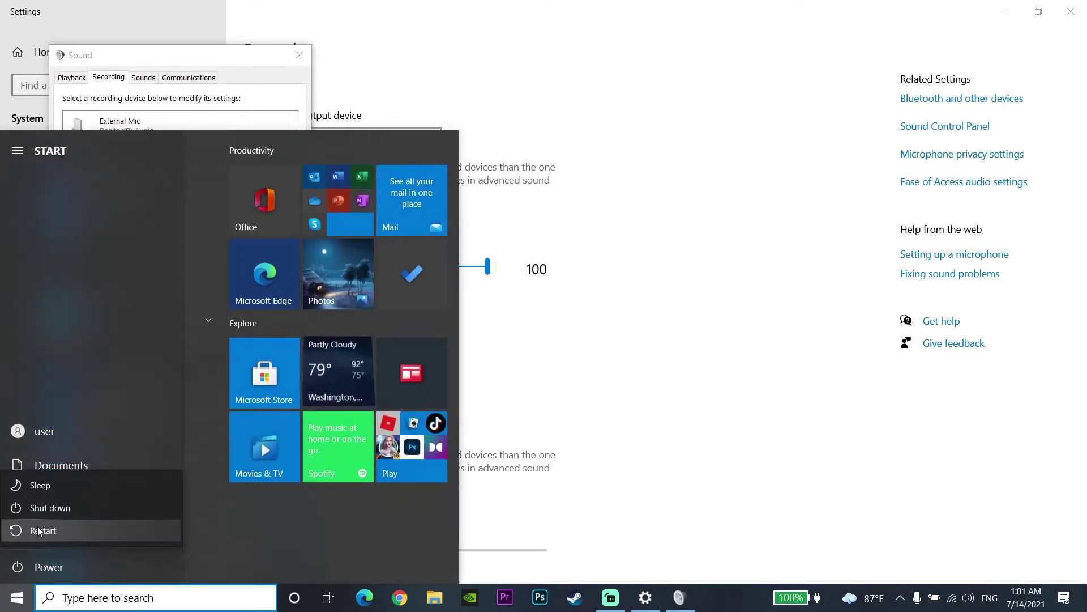
# Step: Restart the computer from the Start menu's power options
pyautogui.click(167, 528)
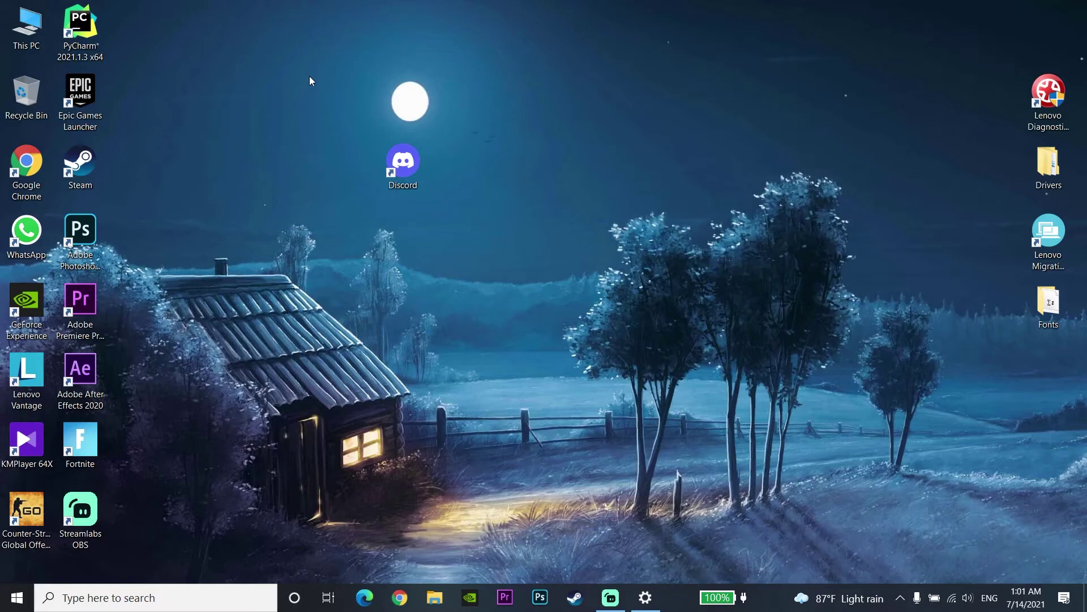
# Step: Open Device Manager through This PC's Properties window
pyautogui.rightClick(39, 39)
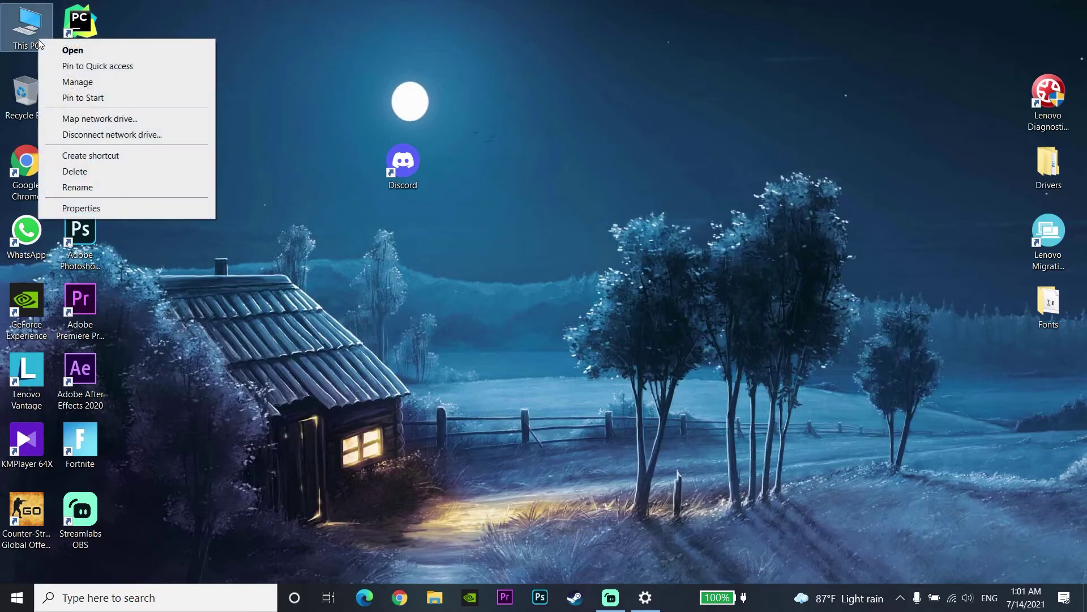
pyautogui.click(94, 208)
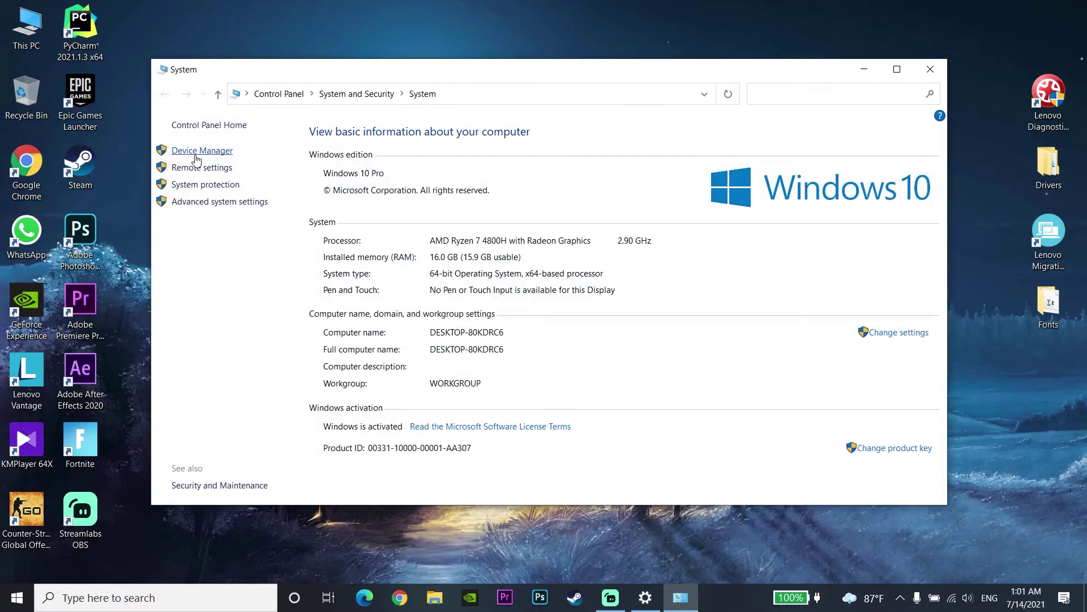
pyautogui.click(219, 151)
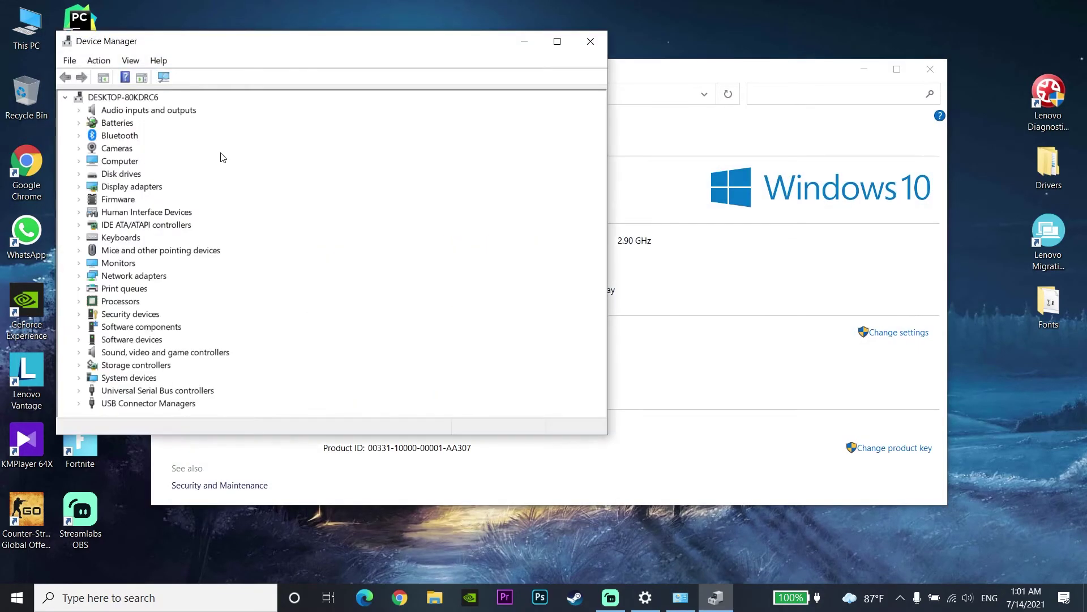
# Step: Disable Microphone Array under Audio inputs and outputs, confirm, then enable it again
pyautogui.click(79, 110)
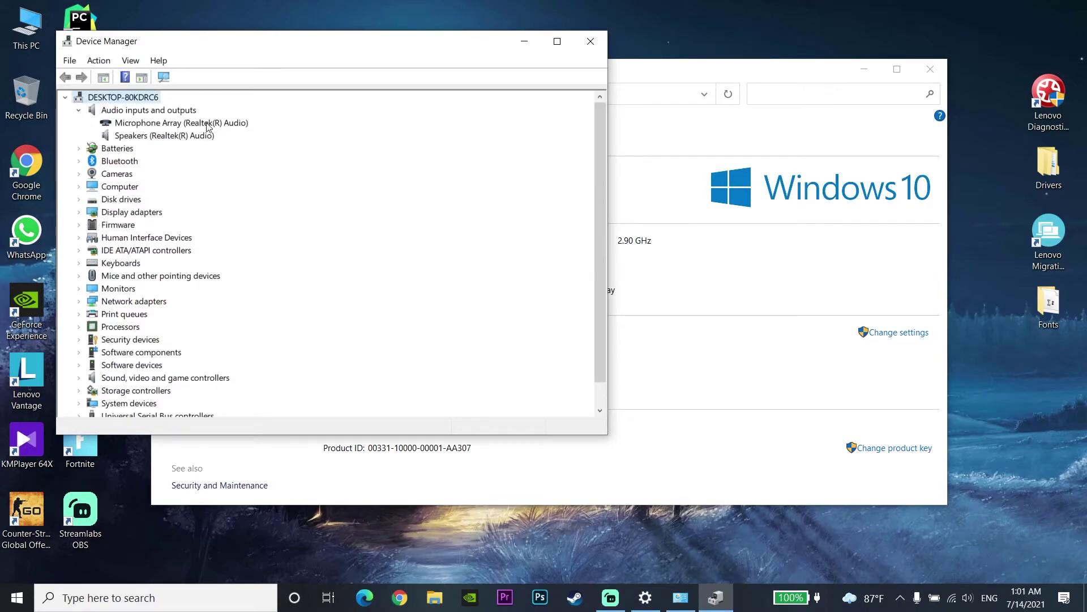
pyautogui.rightClick(217, 124)
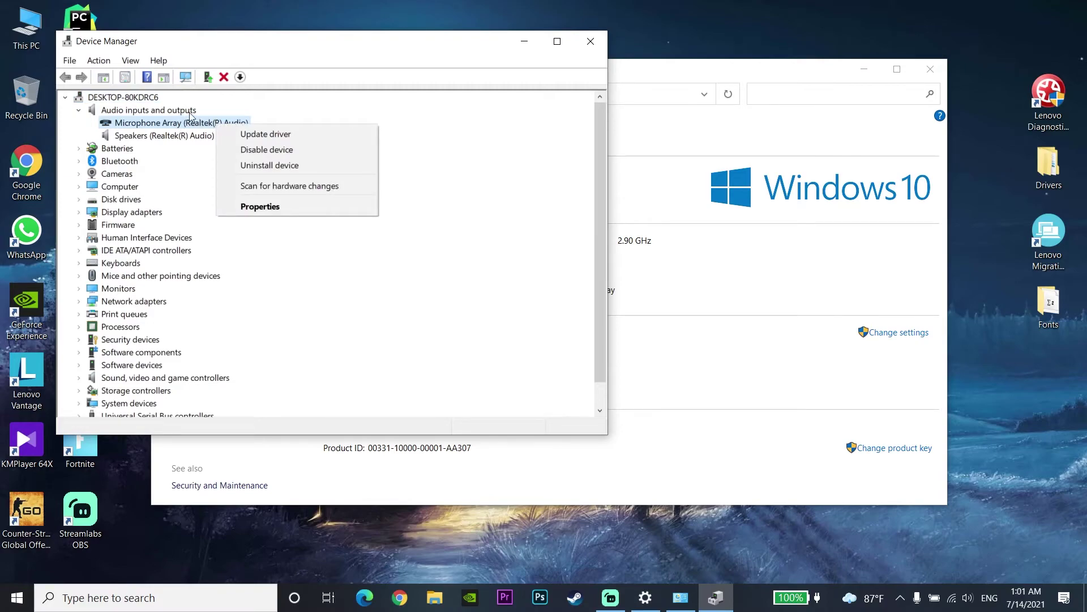
pyautogui.click(277, 150)
pyautogui.click(584, 320)
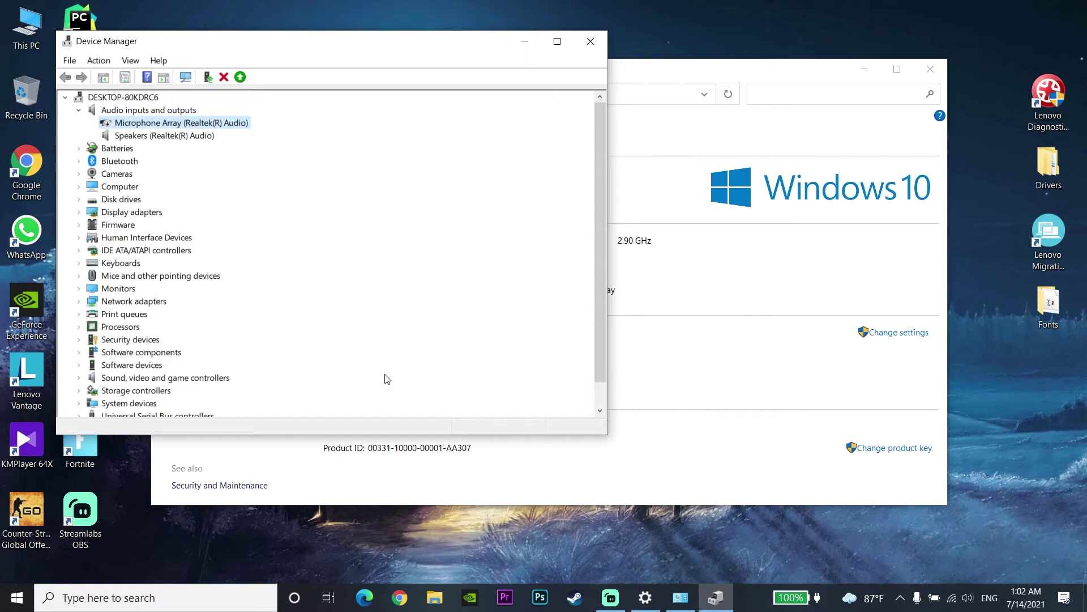
pyautogui.rightClick(217, 123)
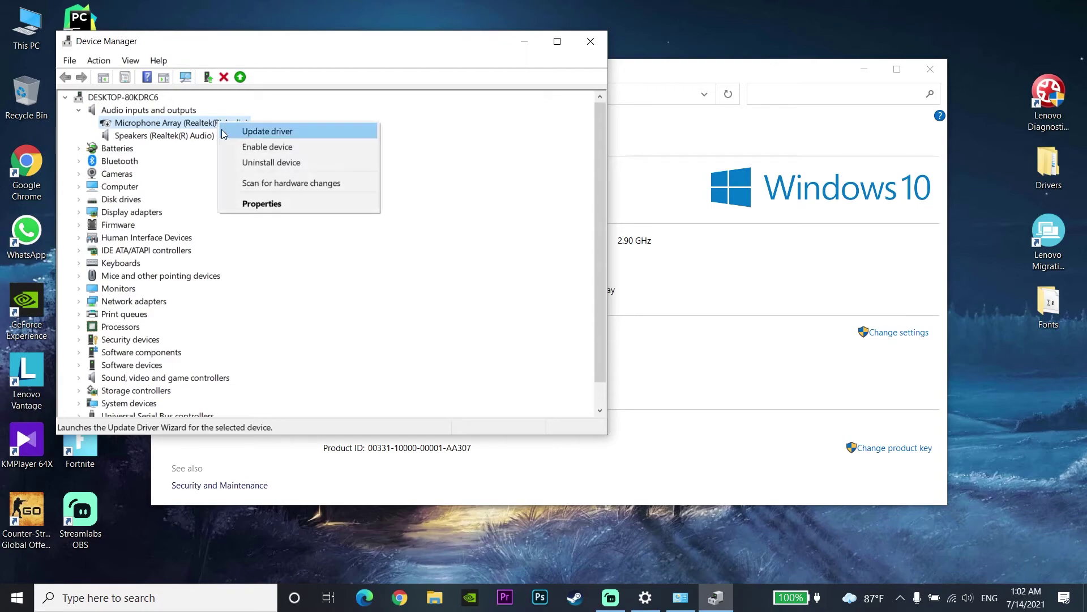
pyautogui.click(257, 150)
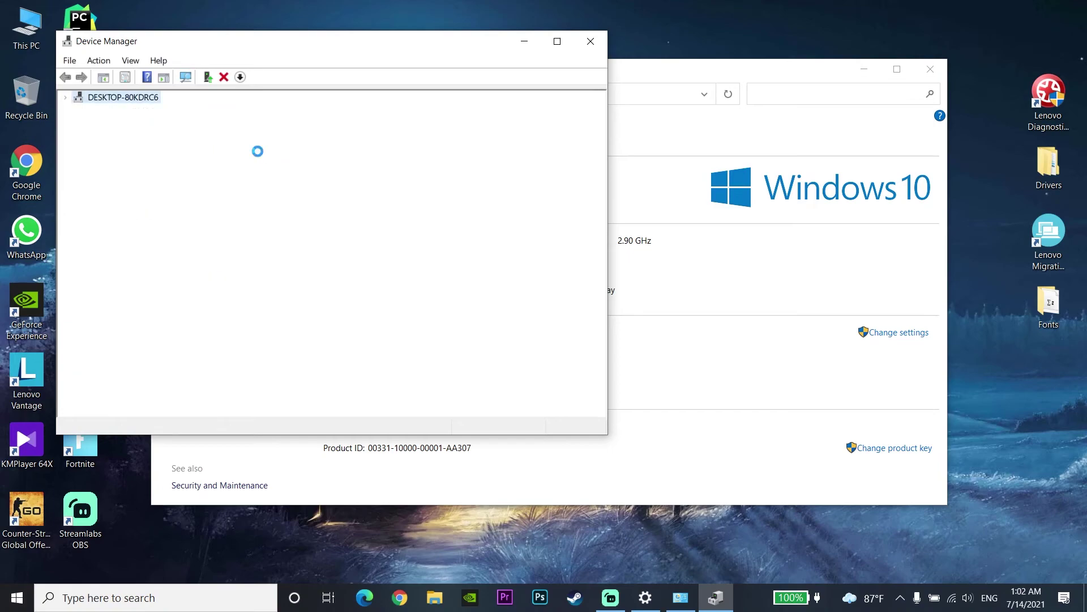